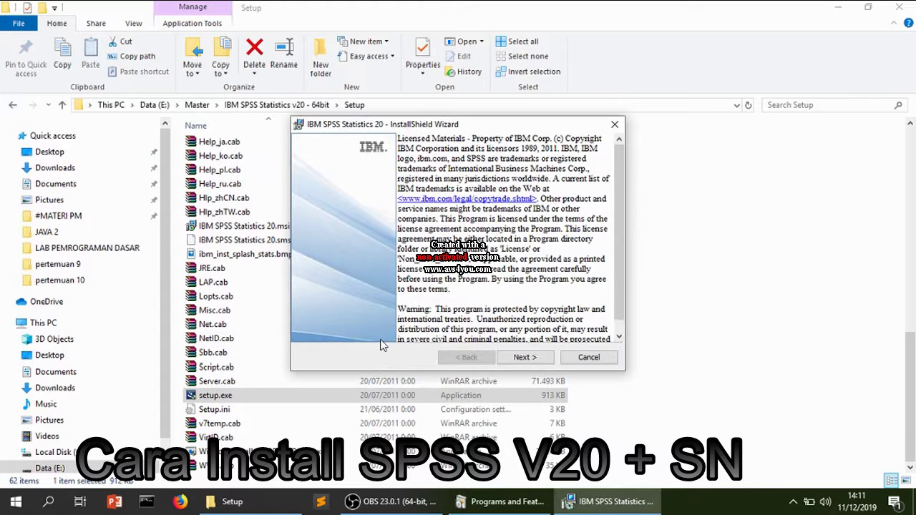
Advance through the opening pages of the IBM SPSS Statistics 20 installer and accept the software license agreement
left_click(526, 358)
left_click(522, 357)
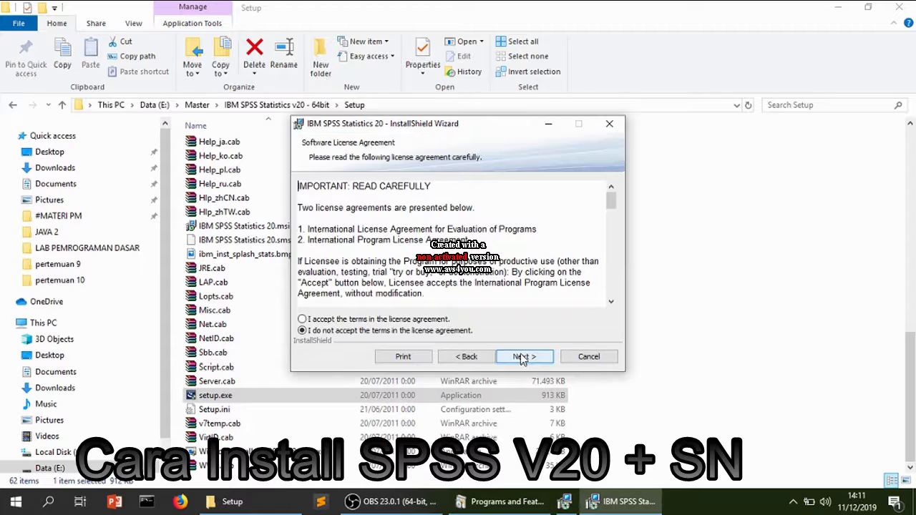
left_click(439, 320)
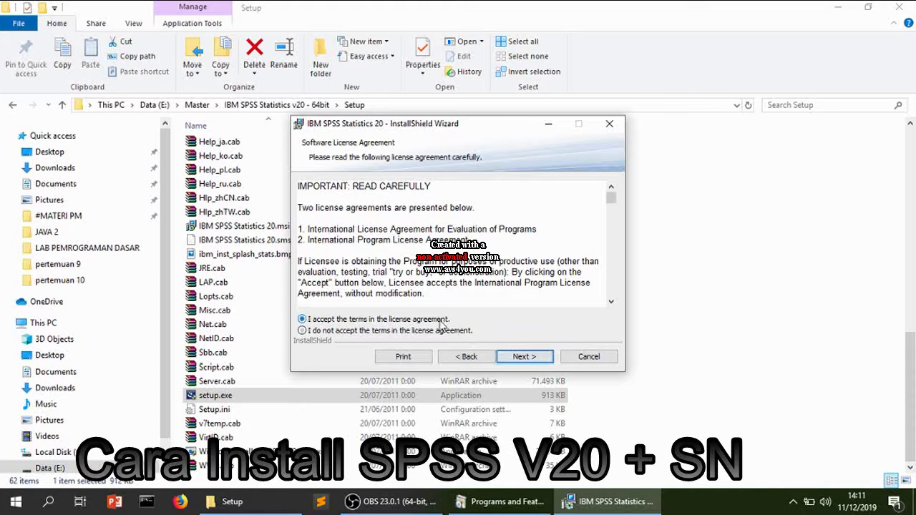
left_click(519, 357)
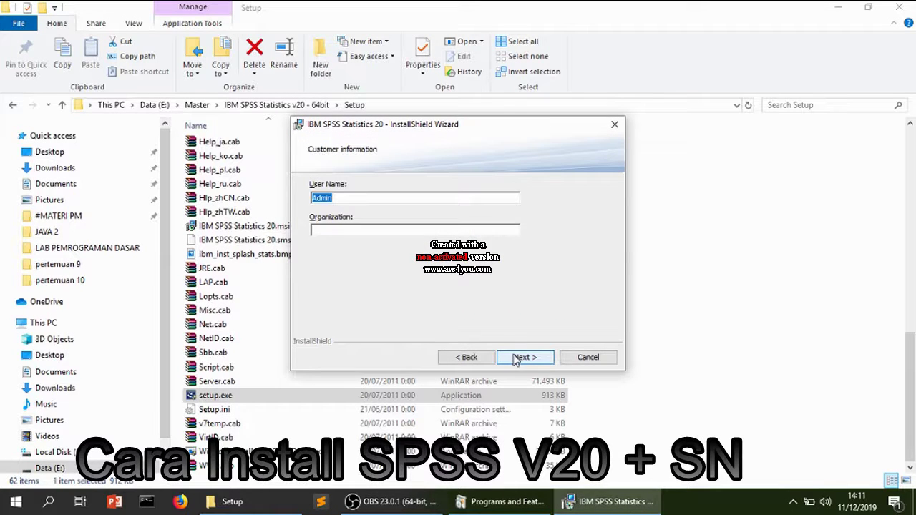
Fill in a placeholder organization in the installer's customer information, keeping the default user name
left_click(454, 230)
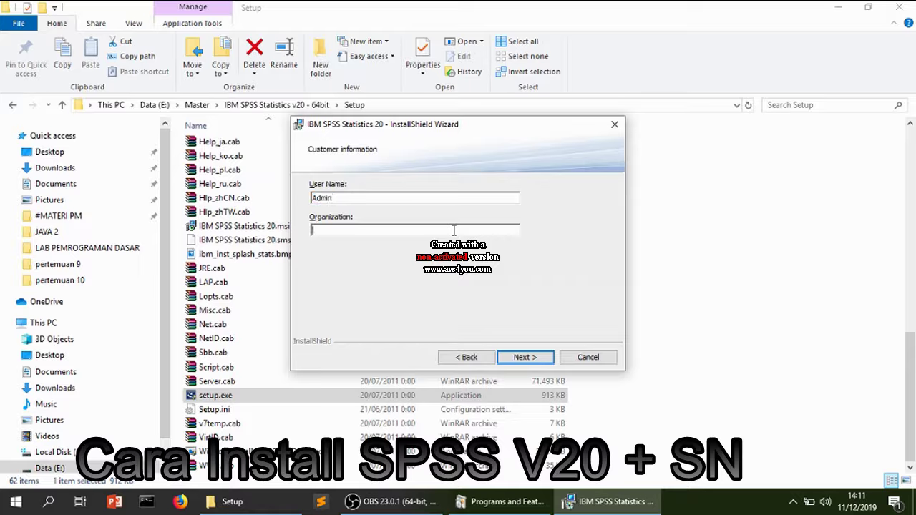
type("aaa")
key("BackSpace")
left_click(523, 358)
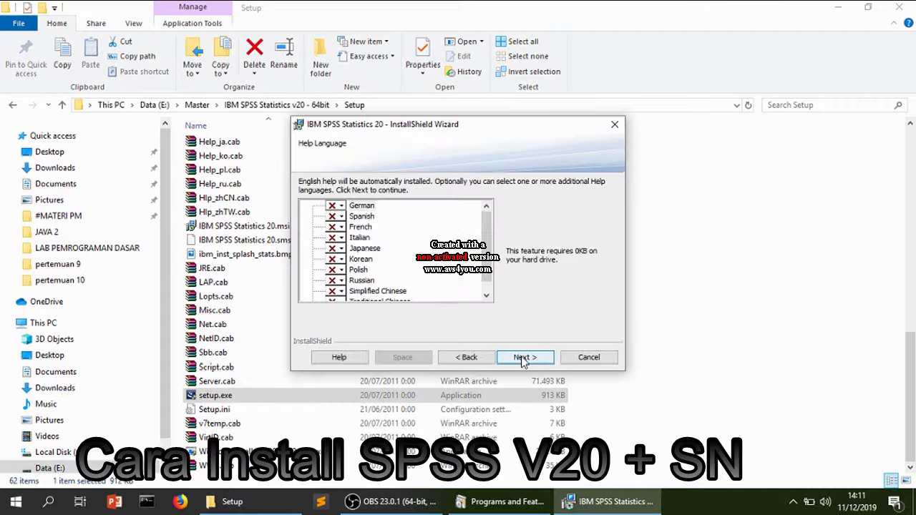
Keep the default help language and remaining setup settings, and start the installation
left_click(524, 358)
left_click(523, 358)
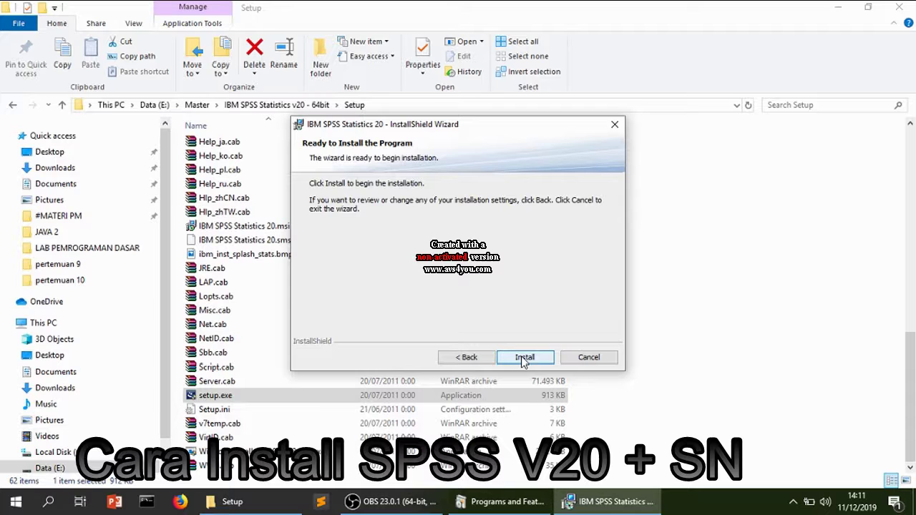
left_click(523, 358)
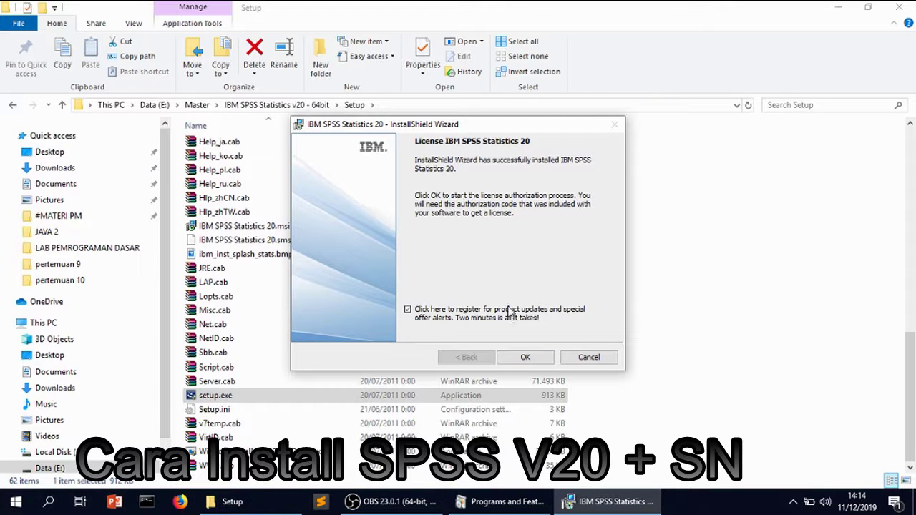
Opt out of registering for product updates and start license authorization with the "License my product now" option
left_click(409, 310)
left_click(527, 359)
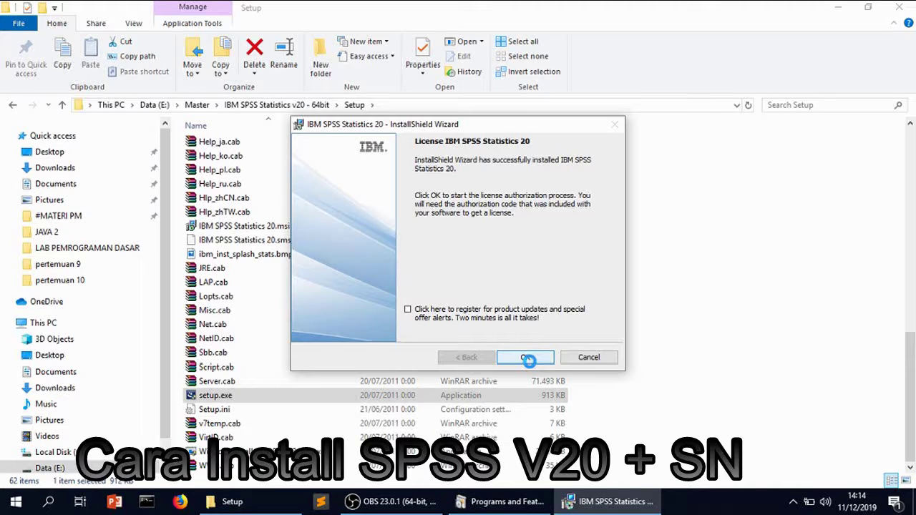
left_click(527, 358)
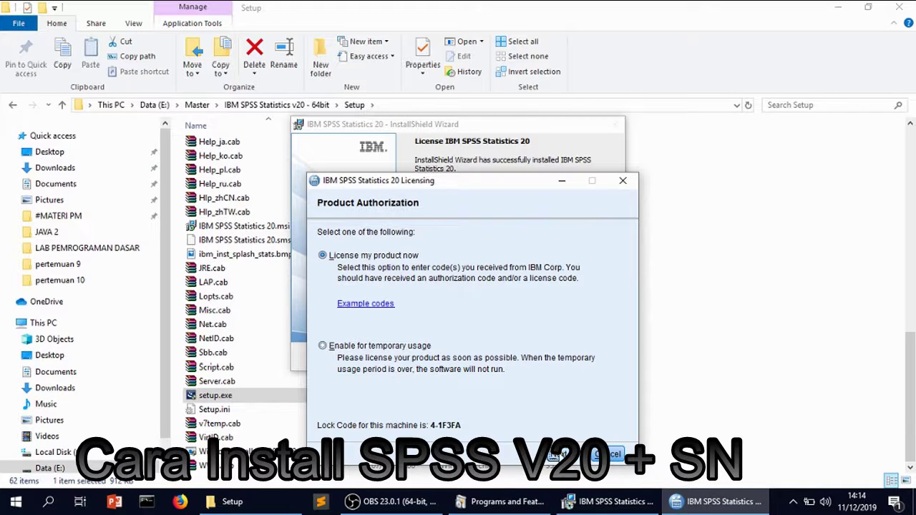
left_click(562, 455)
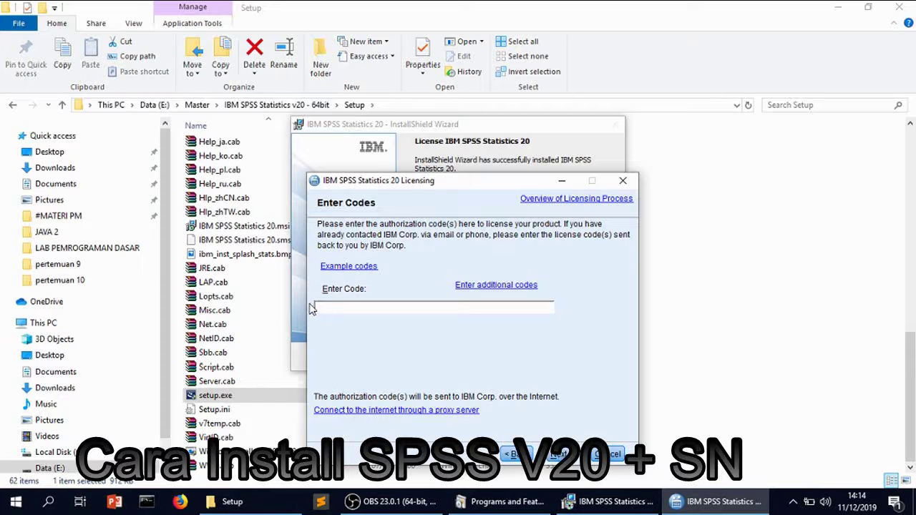
Open readme.txt from the Crack folder of IBM SPSS Statistics v20 - 64bit and copy the license code in it
left_click(12, 105)
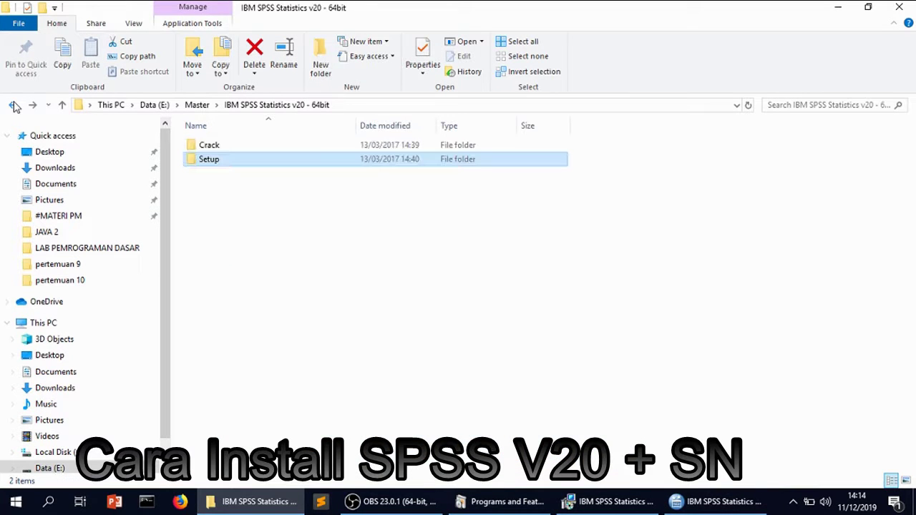
double_click(203, 149)
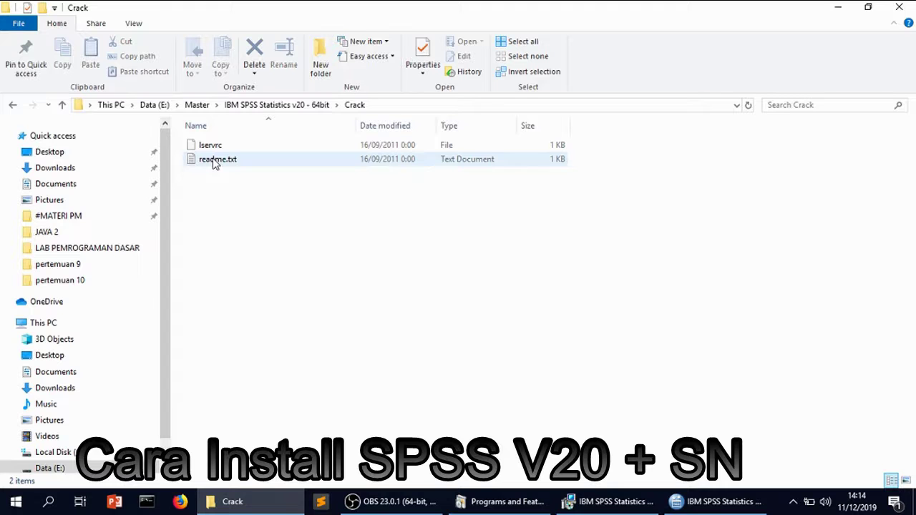
double_click(214, 164)
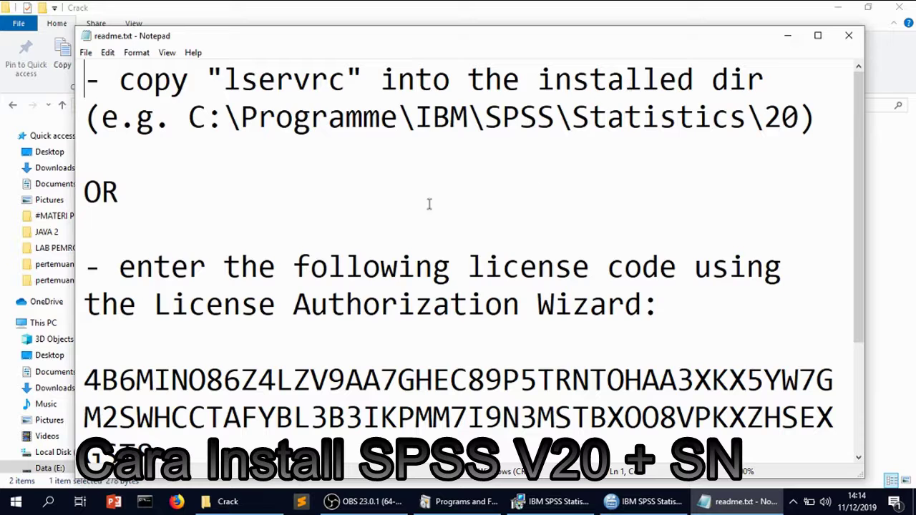
left_click(85, 378)
left_click_drag(85, 378, 154, 417)
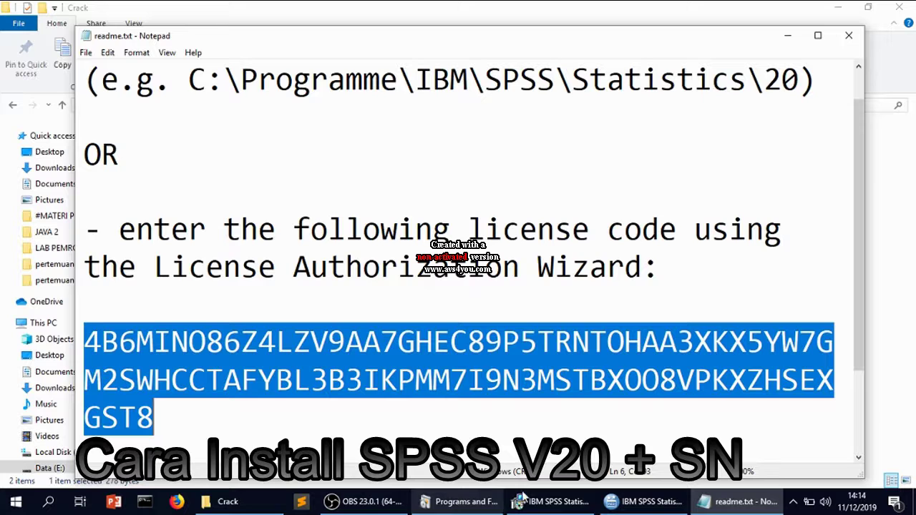
Paste the copied license code into the SPSS licensing wizard and finish the authorization, putting away the readme and folder windows
left_click(548, 501)
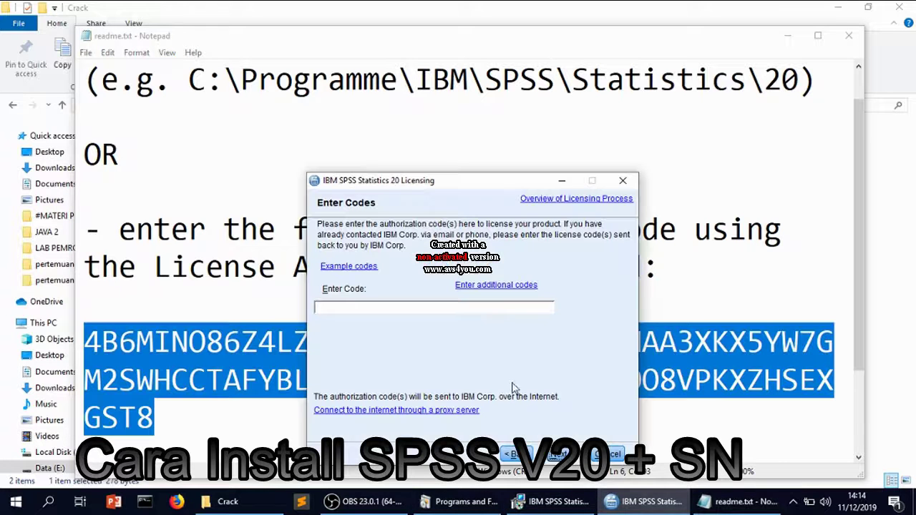
left_click(459, 307)
key("ctrl+v")
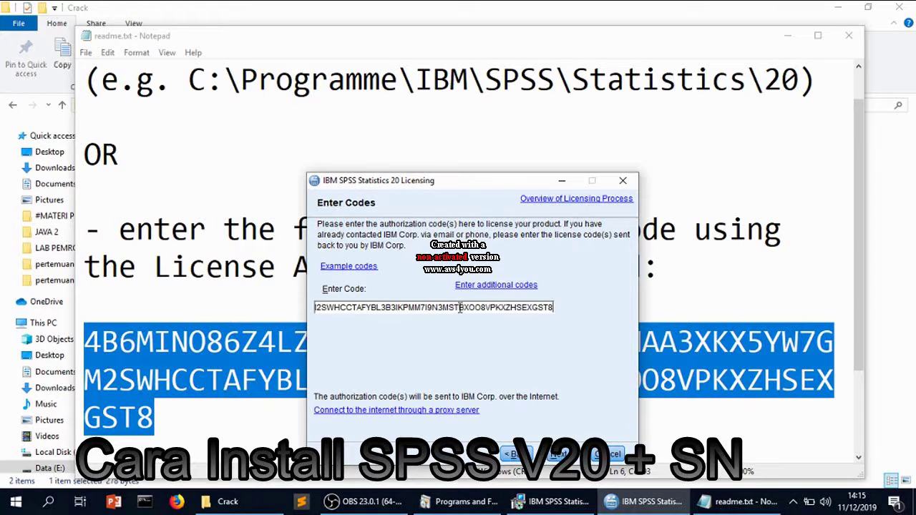
left_click(558, 455)
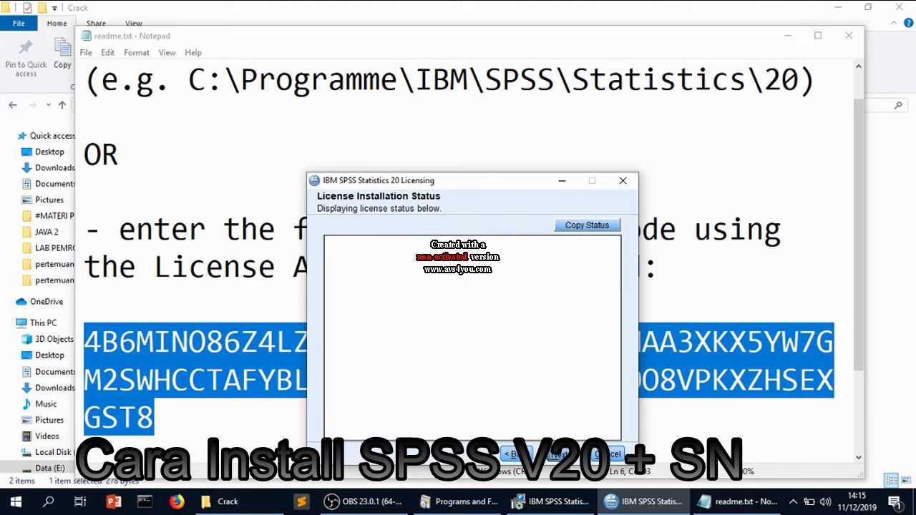
left_click(559, 455)
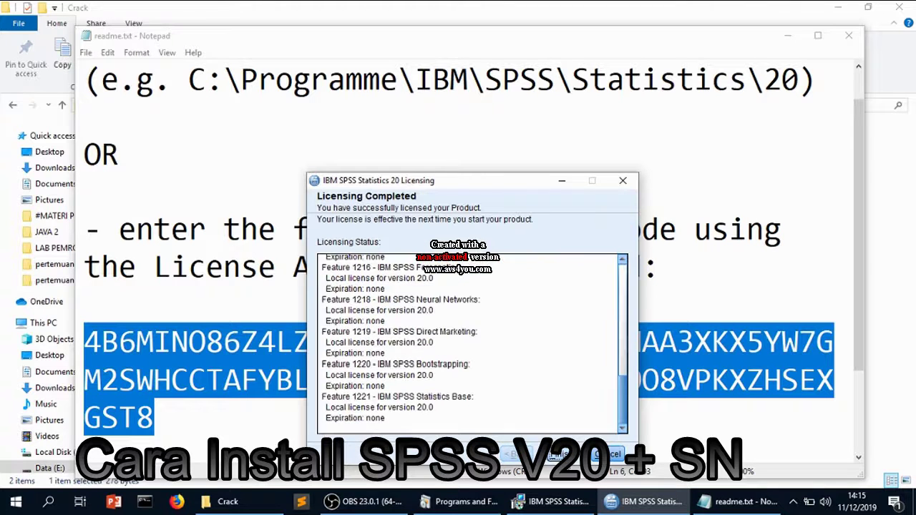
left_click(562, 454)
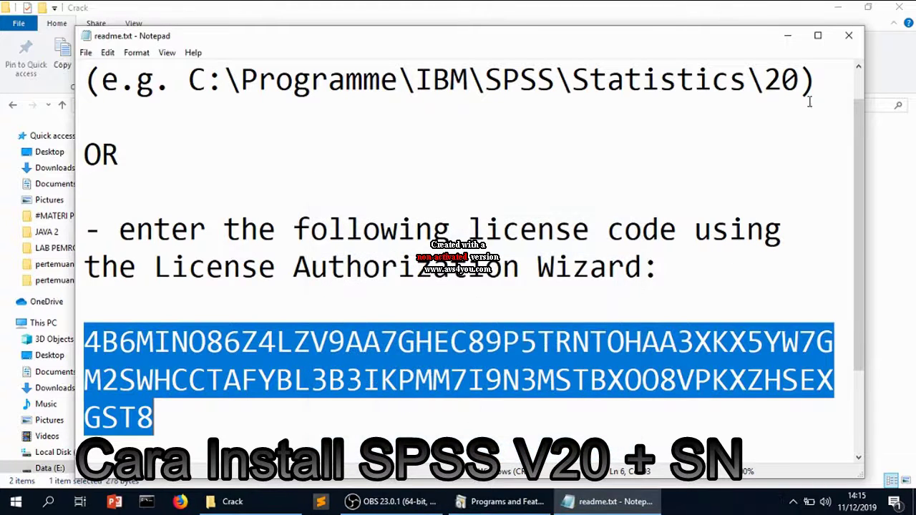
left_click(849, 35)
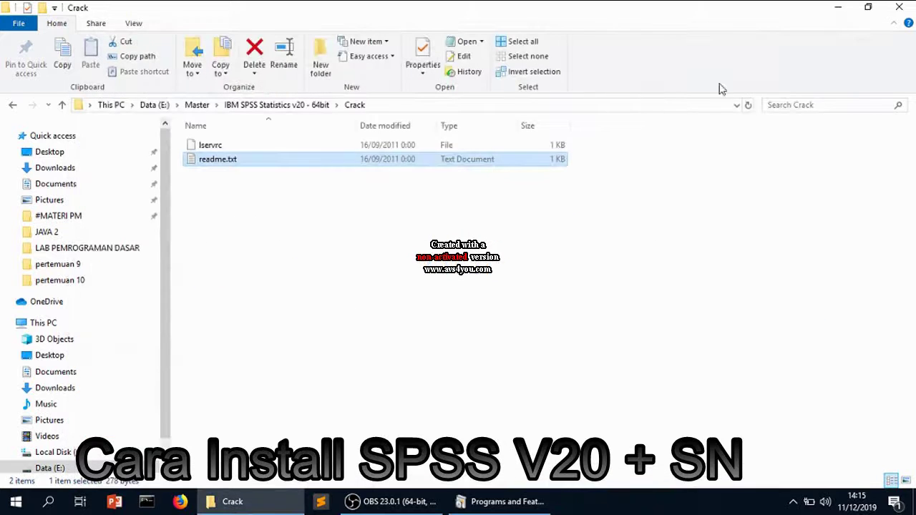
left_click(837, 7)
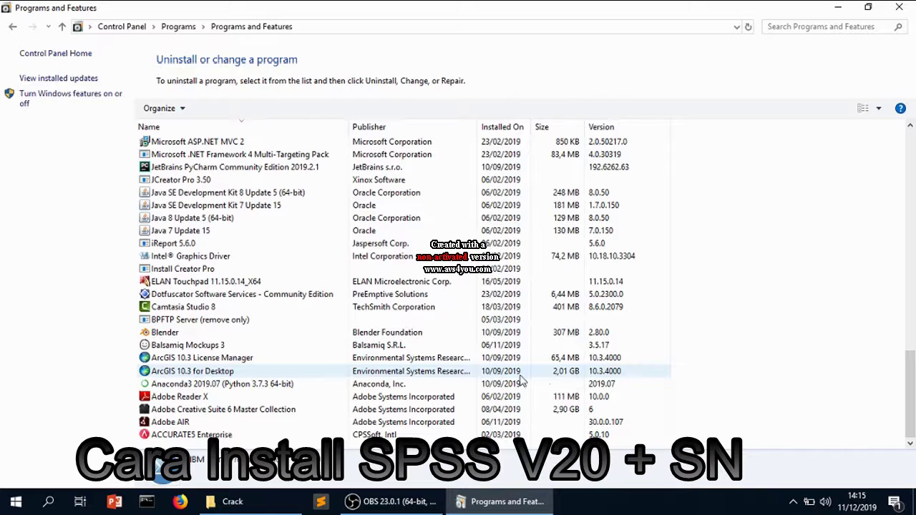
Find and launch IBM SPSS Statistics 20, dismissing its startup dialog to reach the empty Data Editor
left_click(14, 504)
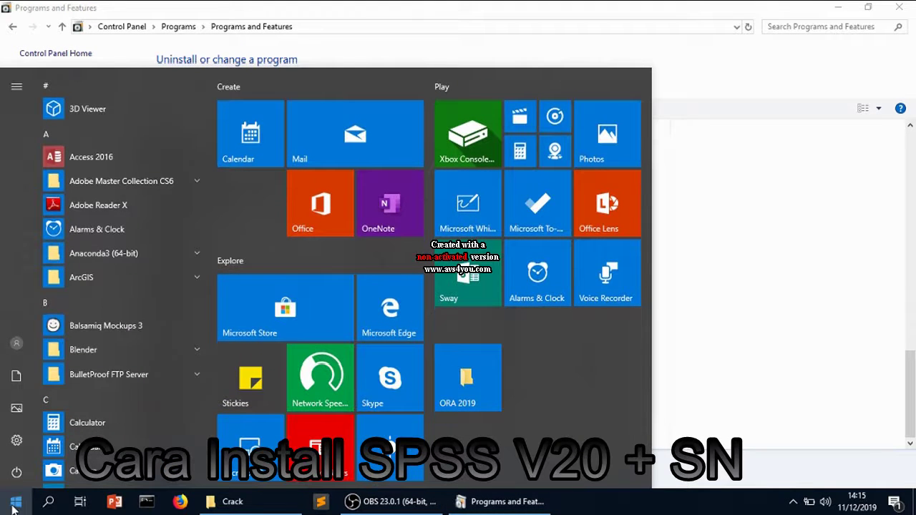
type("spss")
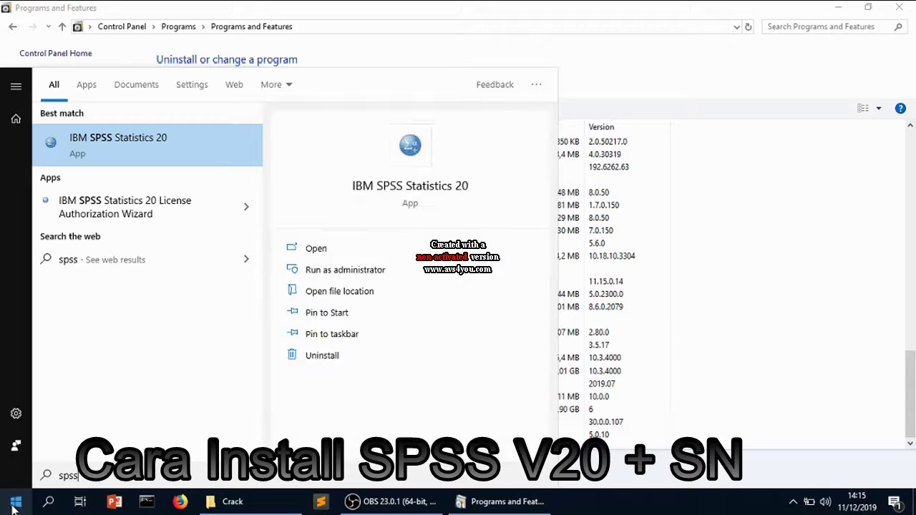
left_click(158, 145)
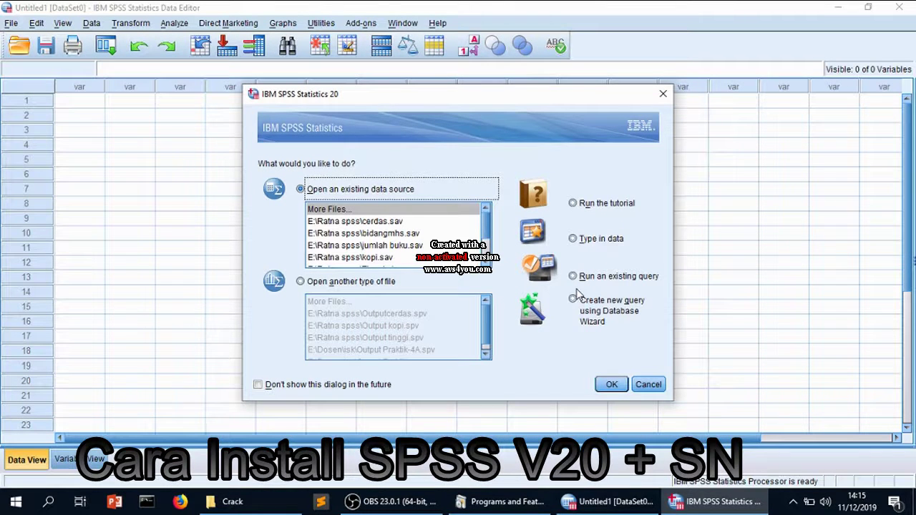
left_click(655, 384)
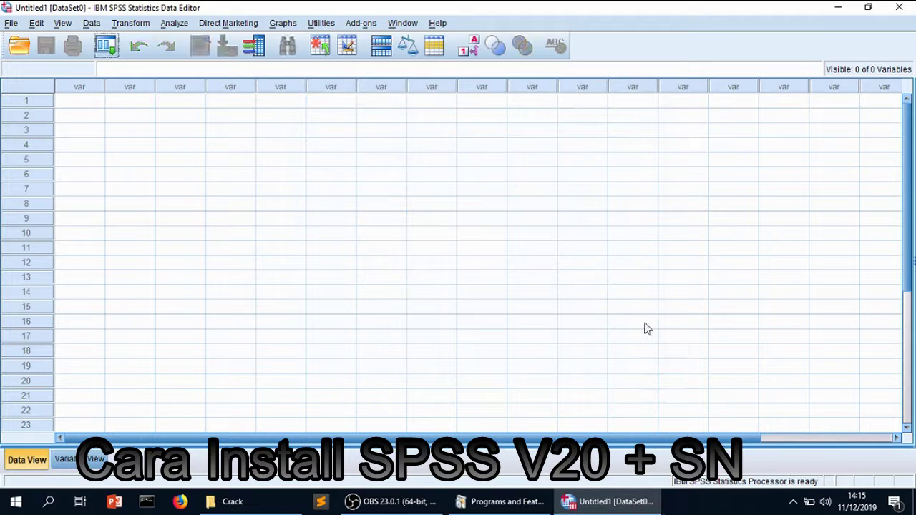
Exit SPSS Statistics, enabling "Don't show this alert again" for the exit confirmation
left_click(899, 8)
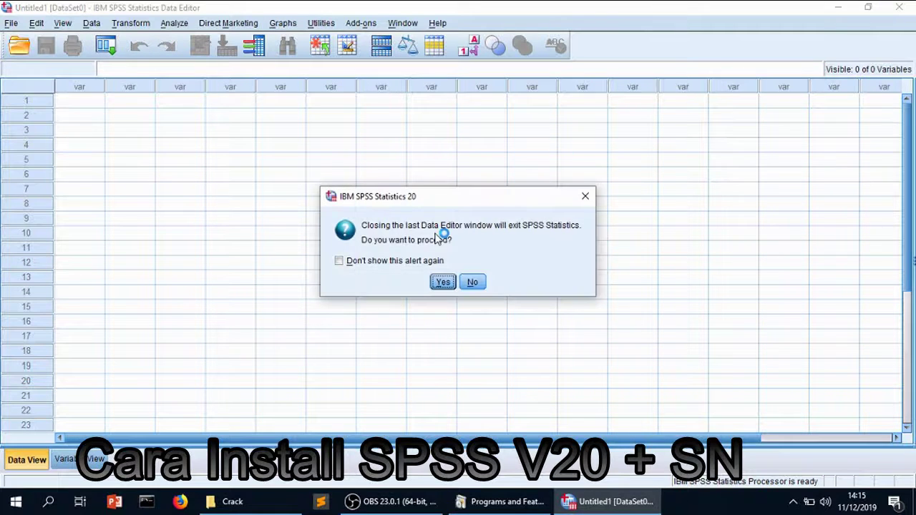
left_click(422, 262)
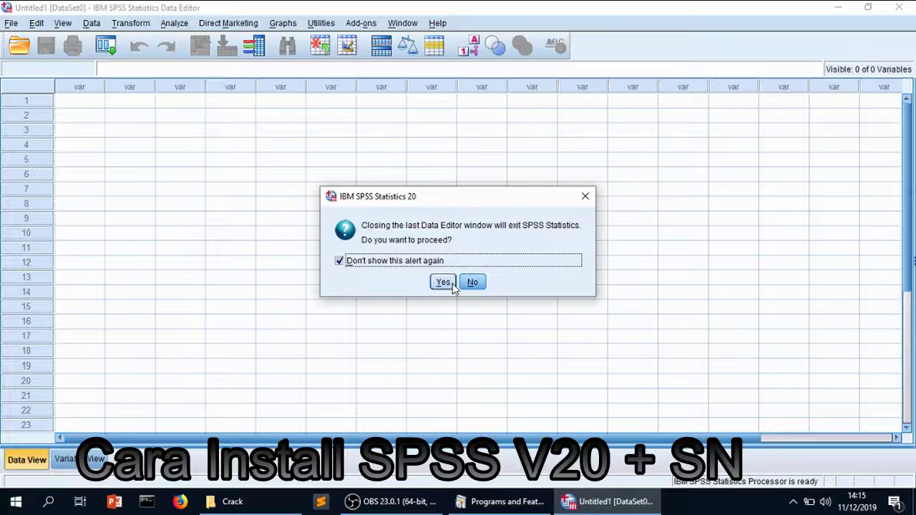